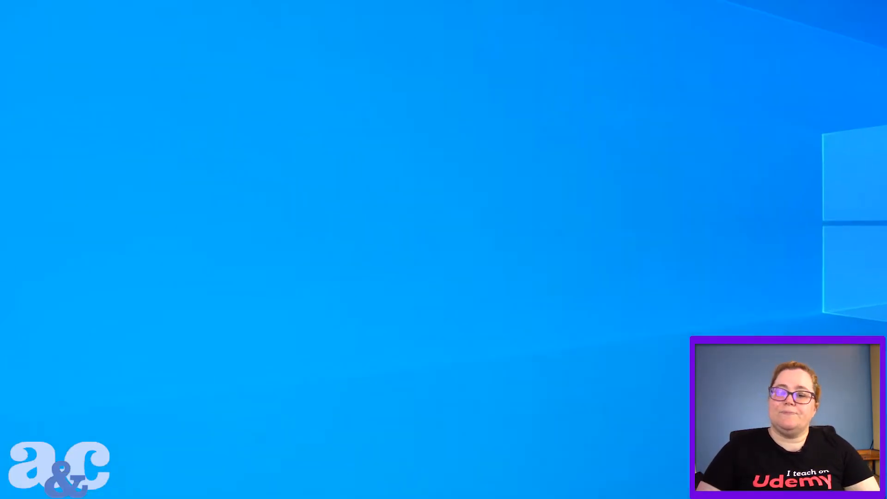
Step: Open Disk Management and move its window toward the middle of the desktop
{"action": "right_click", "coordinate": [12, 462]}
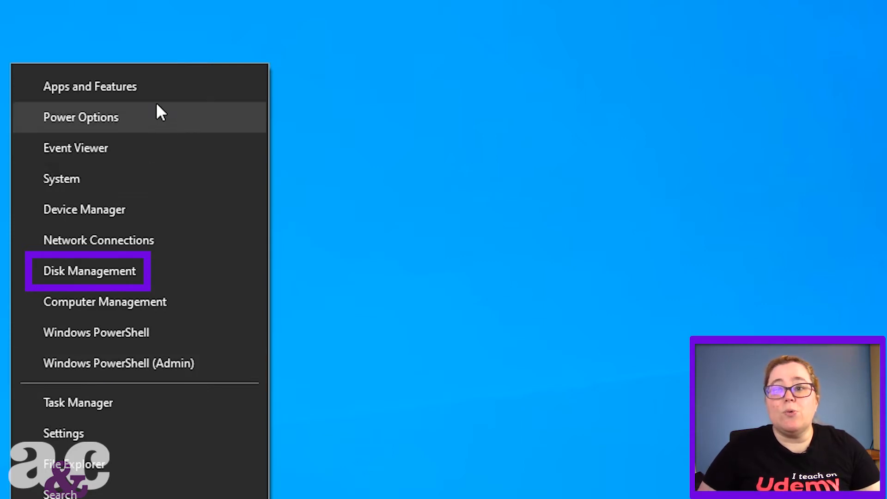
{"action": "left_click", "coordinate": [108, 276]}
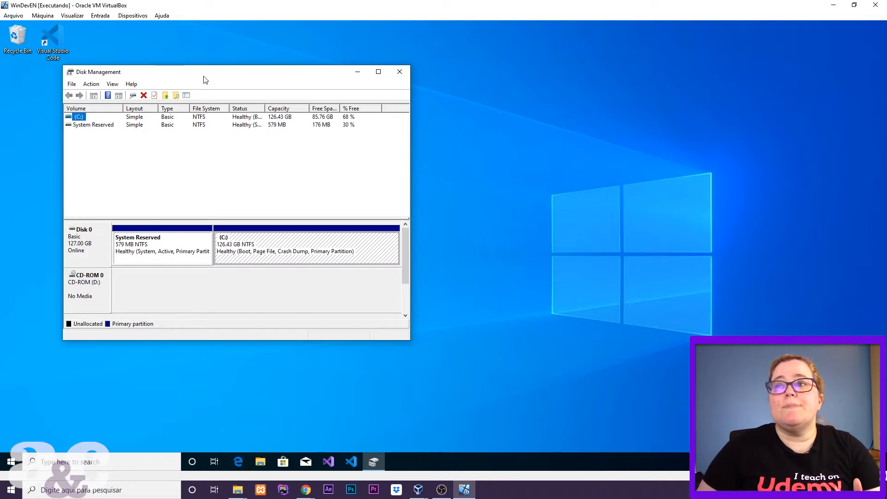
{"action": "left_click_drag", "start_coordinate": [205, 80], "coordinate": [421, 83]}
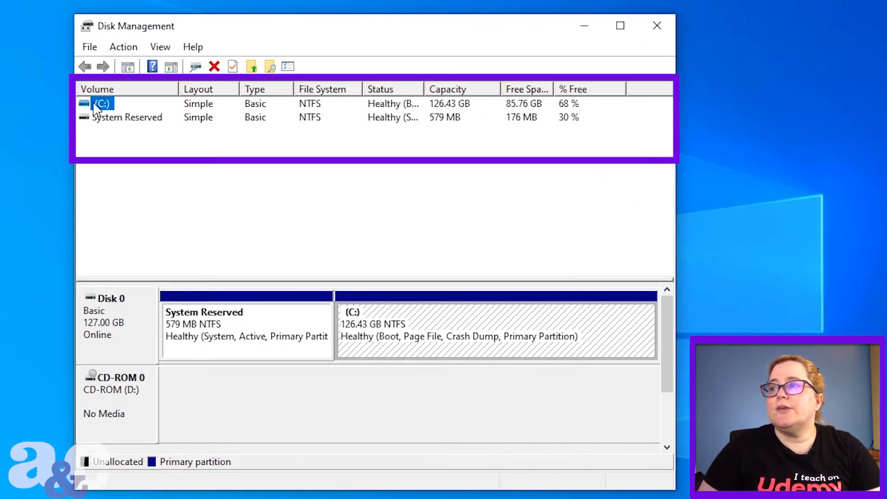
Step: Examine the C: and System Reserved volumes in the volume list and in the partition layout of Disk 0
{"action": "left_click", "coordinate": [103, 119]}
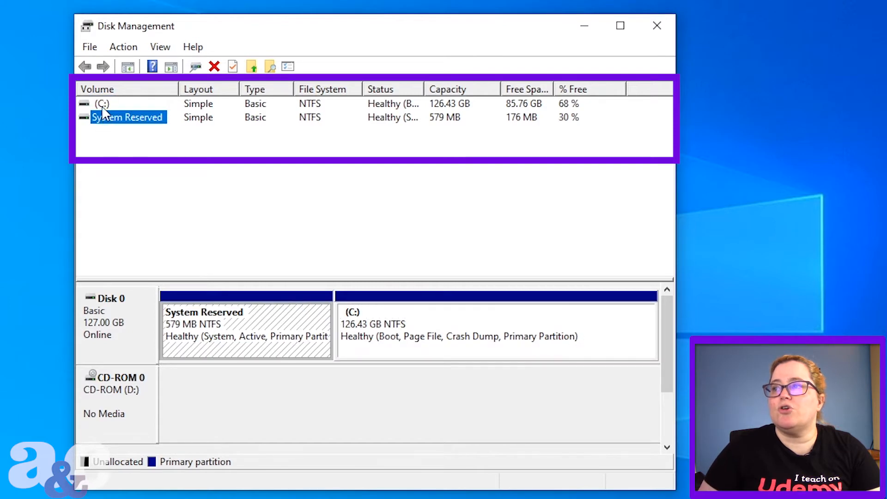
{"action": "left_click", "coordinate": [101, 106]}
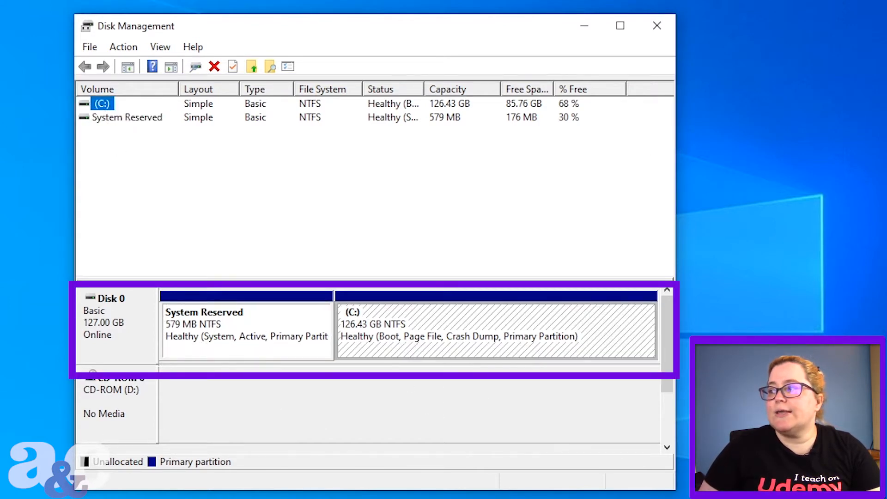
{"action": "left_click", "coordinate": [103, 335]}
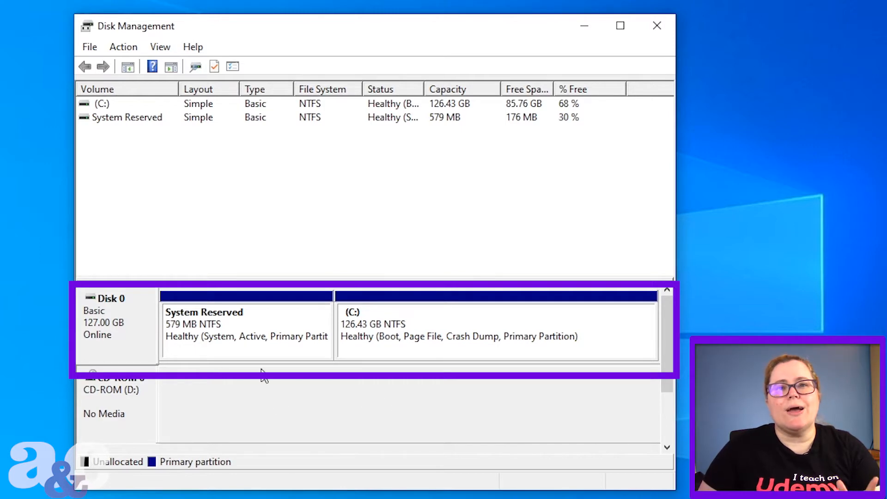
{"action": "left_click", "coordinate": [225, 329]}
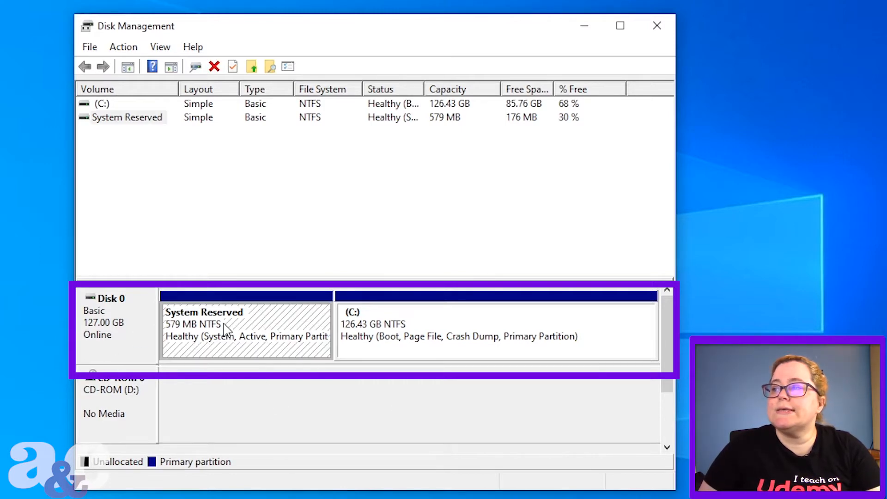
{"action": "left_click", "coordinate": [414, 330]}
{"action": "left_click", "coordinate": [264, 321]}
{"action": "left_click", "coordinate": [462, 333]}
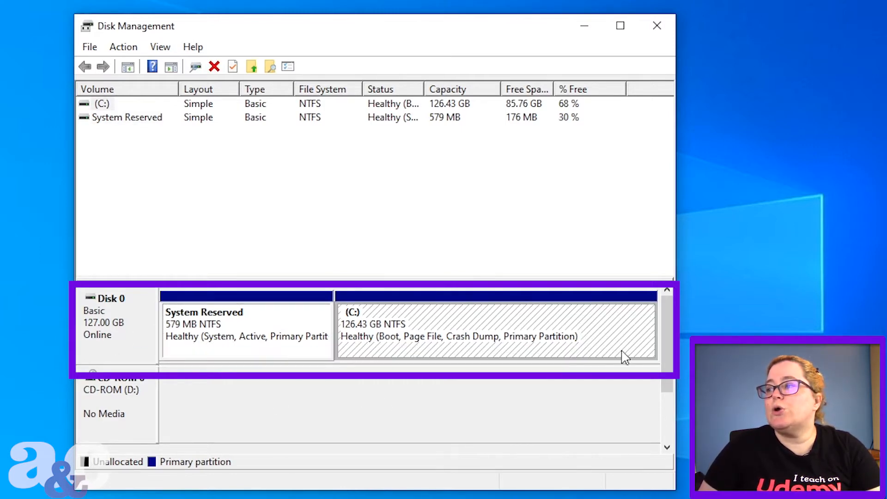
{"action": "left_click", "coordinate": [258, 356]}
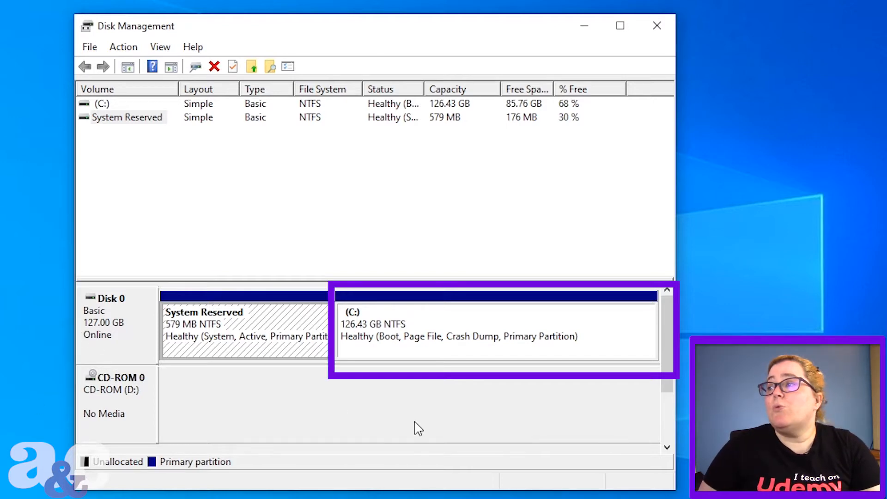
{"action": "left_click", "coordinate": [421, 332]}
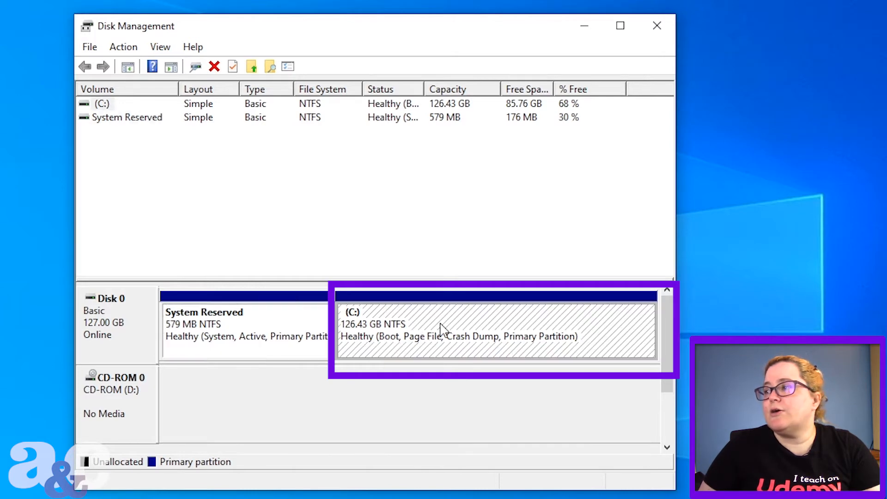
Step: Start the Shrink Volume operation for the C: volume
{"action": "right_click", "coordinate": [442, 330]}
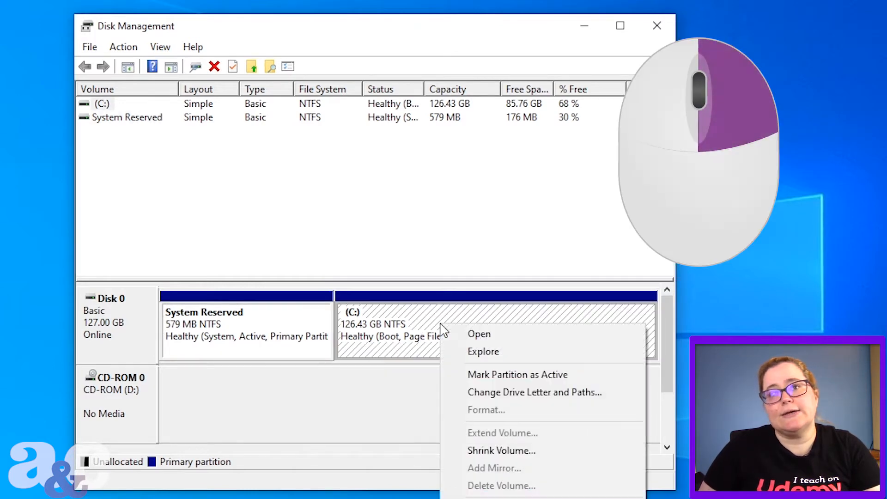
{"action": "left_click", "coordinate": [107, 115]}
{"action": "right_click", "coordinate": [104, 108]}
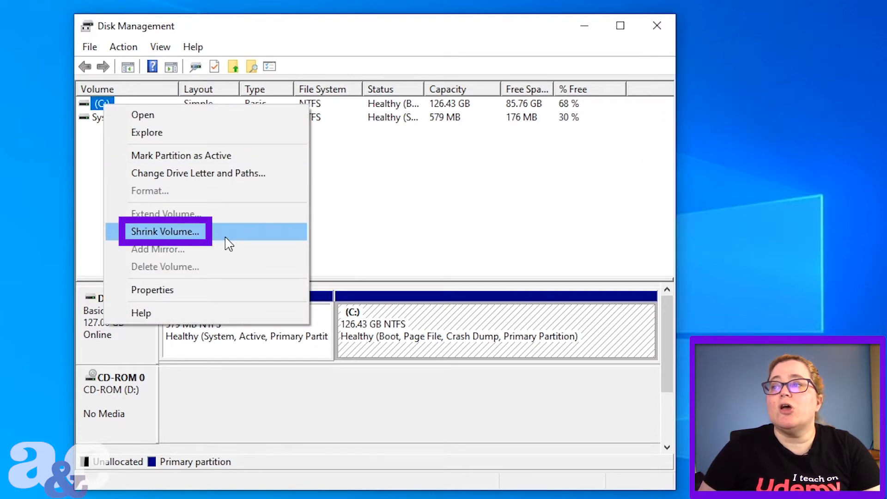
{"action": "left_click", "coordinate": [226, 238]}
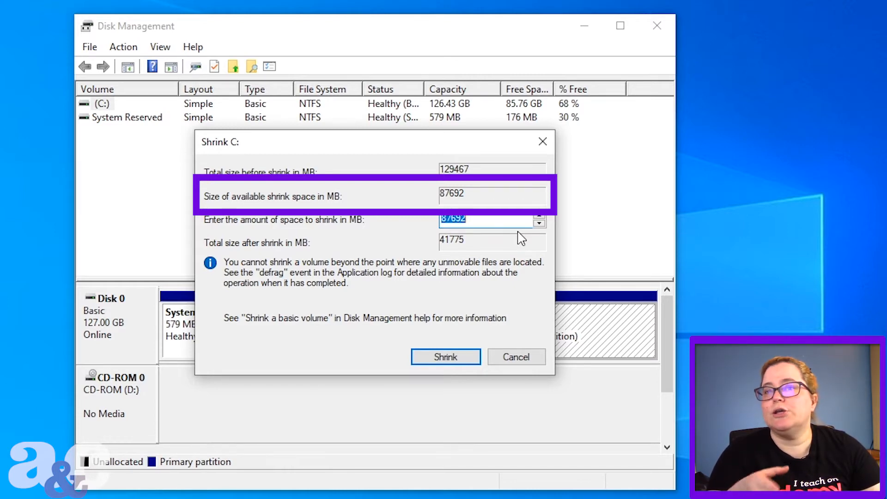
Step: Lower the amount of space to shrink from C: to 87687 MB
{"action": "left_click", "coordinate": [474, 218]}
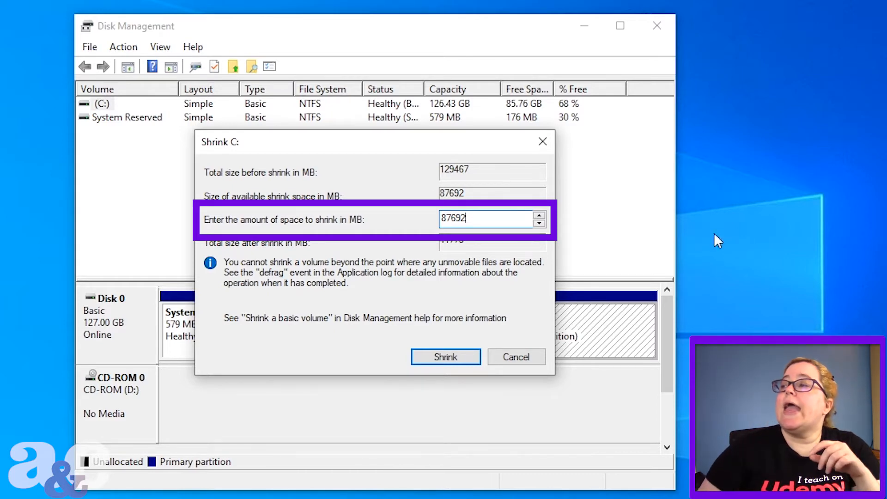
{"action": "key", "text": "ctrl+a"}
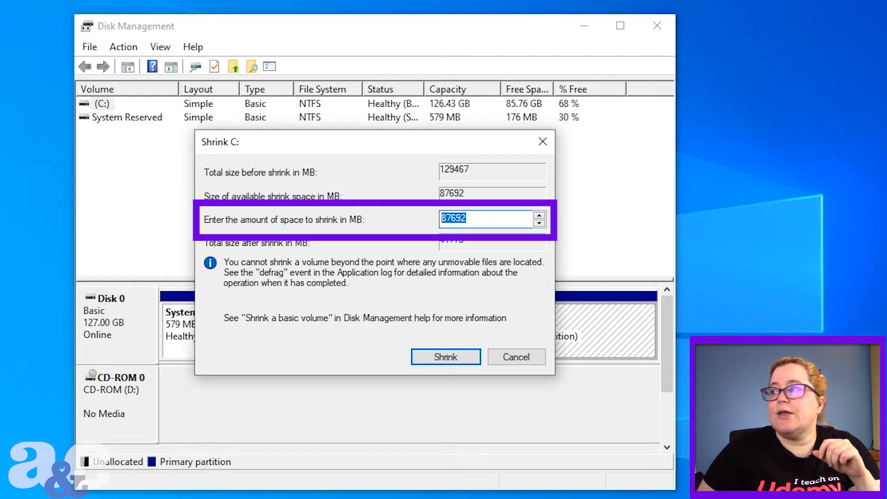
{"action": "key", "text": "End"}
{"action": "key", "text": "ctrl+a"}
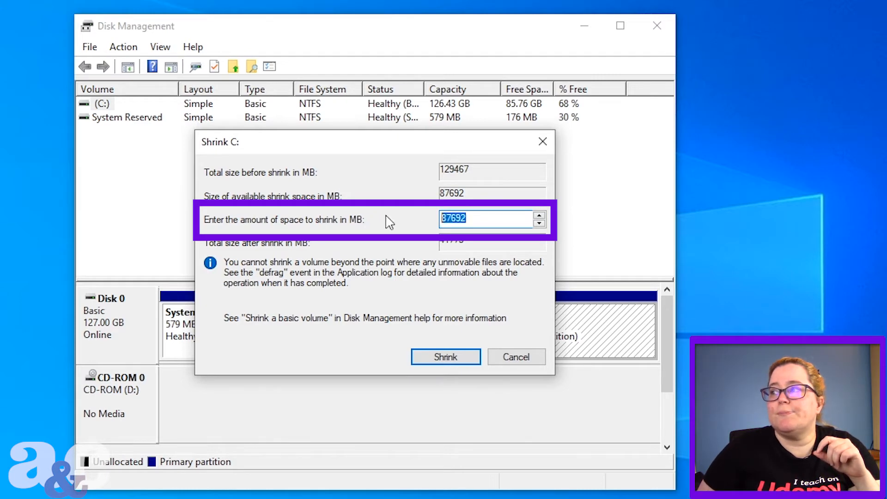
{"action": "key", "text": "End"}
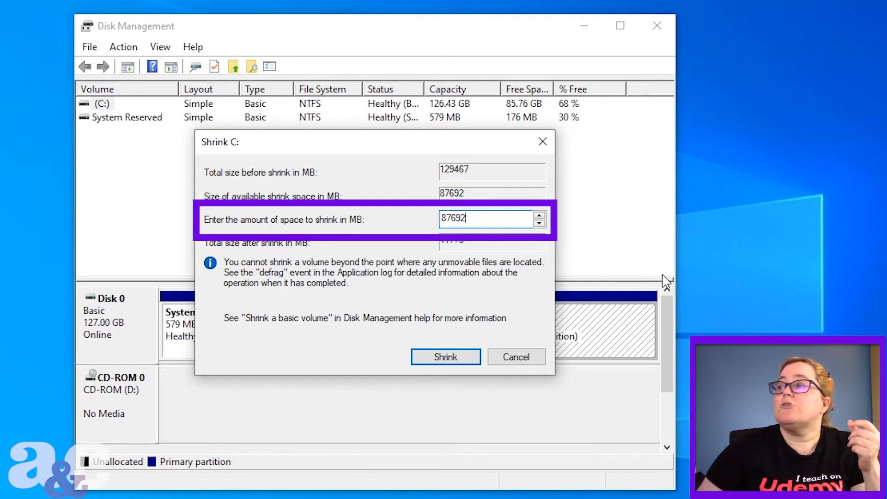
{"action": "double_click", "coordinate": [539, 224]}
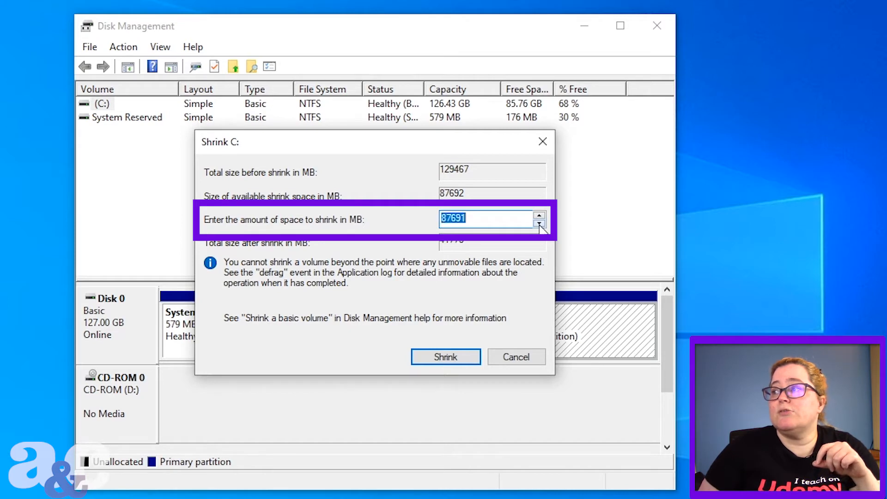
{"action": "double_click", "coordinate": [539, 224]}
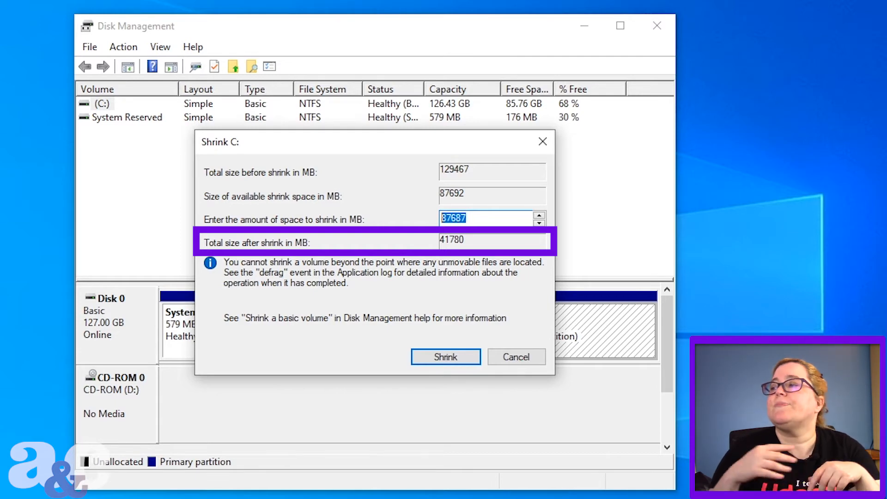
Step: Set the amount of space to shrink to 20000 MB and shrink the C: volume
{"action": "left_click", "coordinate": [467, 218]}
{"action": "key", "text": "ctrl+a"}
{"action": "type", "text": "20000"}
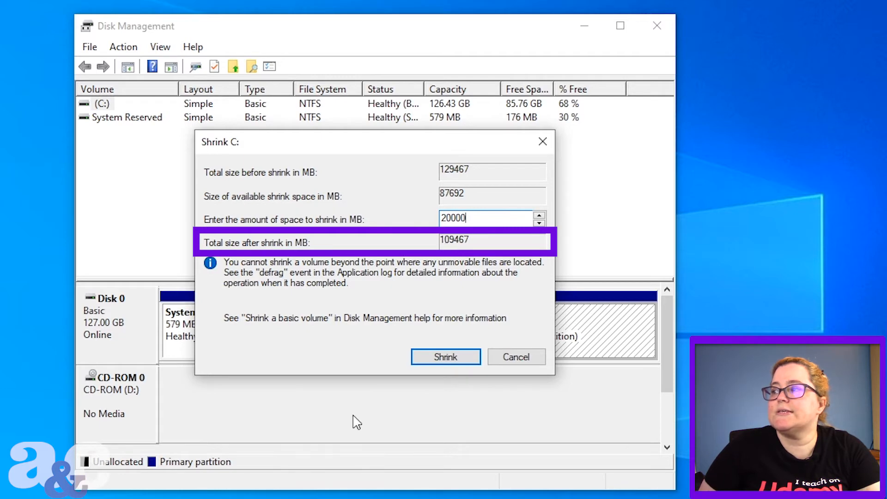
{"action": "left_click", "coordinate": [468, 358]}
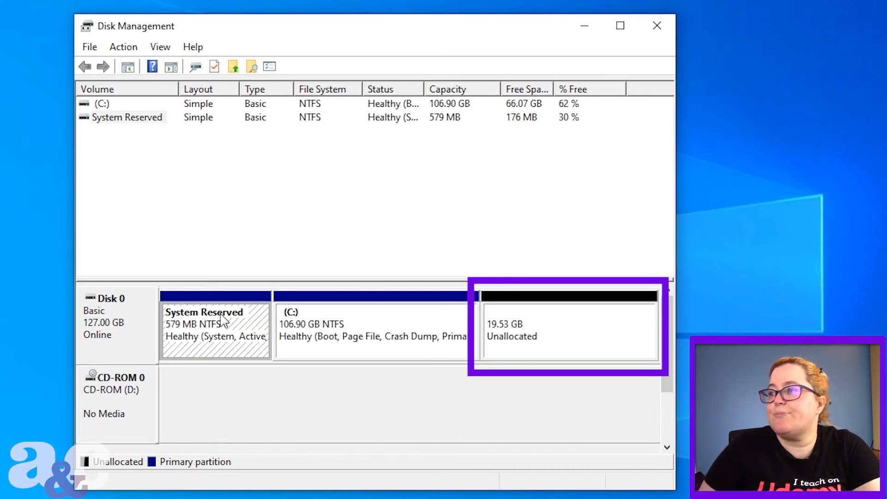
Step: Start a new simple volume in the unallocated space on Disk 0 and accept a volume size of 19999 MB
{"action": "left_click", "coordinate": [526, 333]}
{"action": "left_click", "coordinate": [208, 341]}
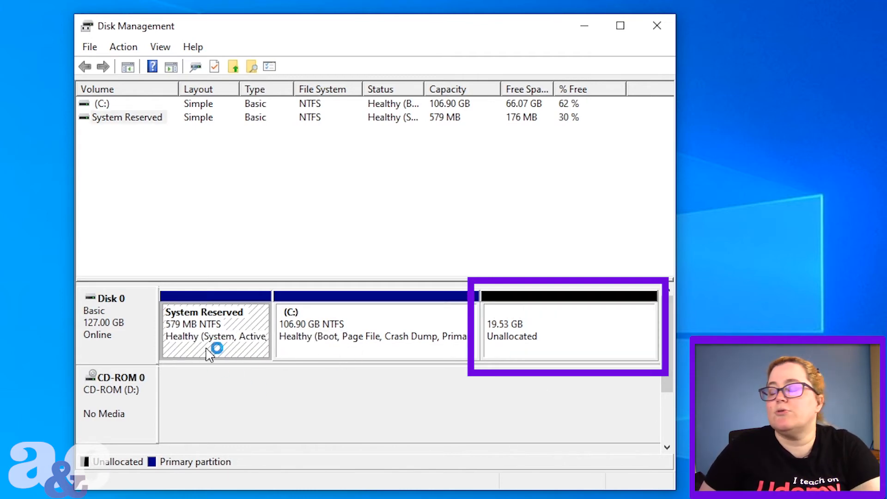
{"action": "left_click", "coordinate": [349, 341]}
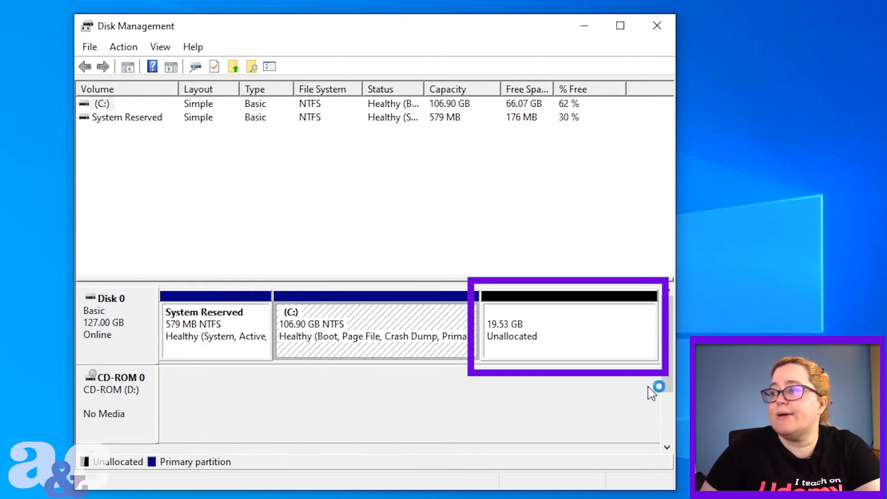
{"action": "left_click", "coordinate": [564, 331]}
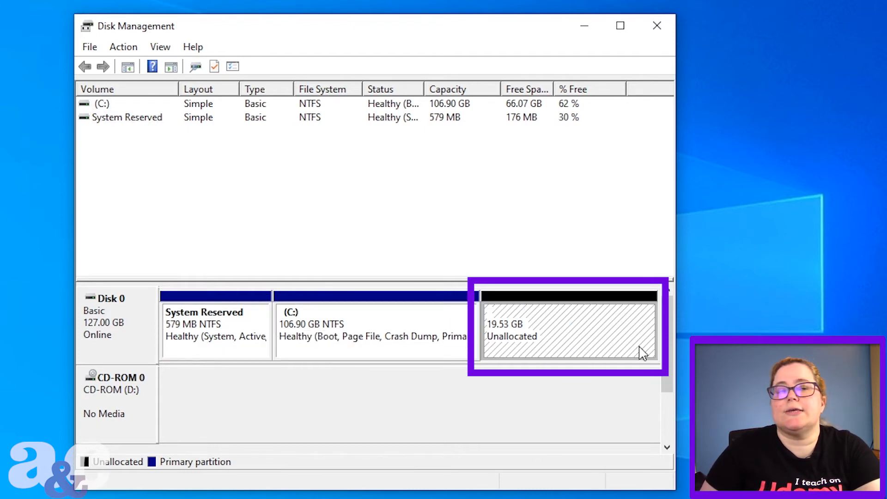
{"action": "right_click", "coordinate": [572, 324]}
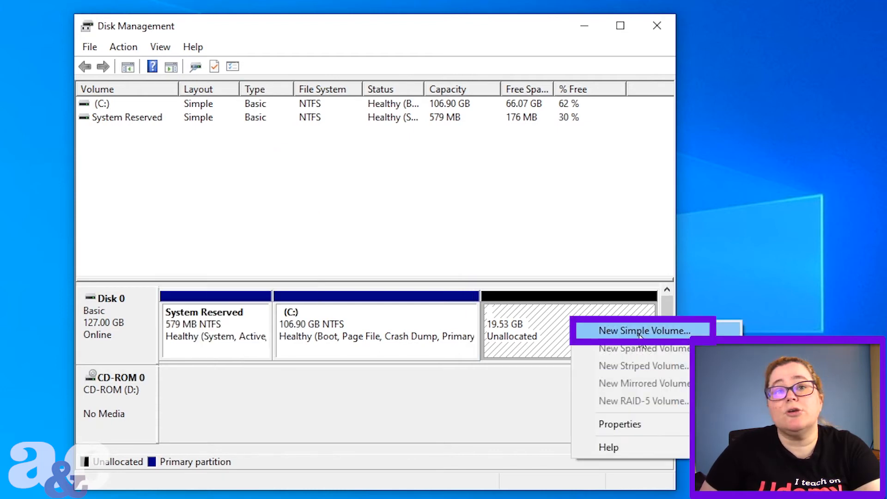
{"action": "left_click", "coordinate": [640, 333]}
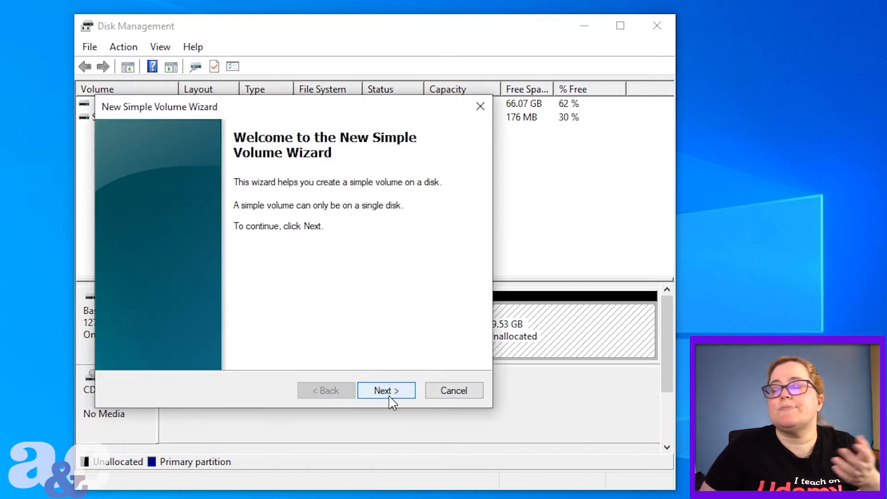
{"action": "left_click", "coordinate": [400, 396]}
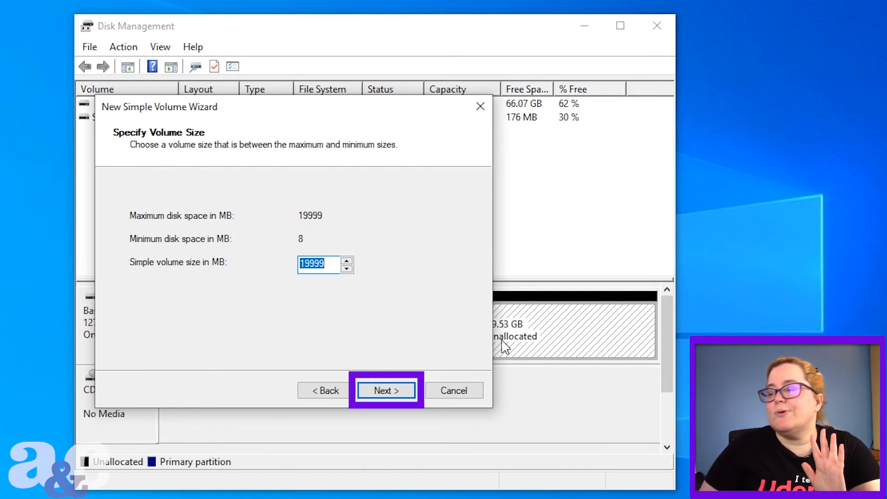
{"action": "left_click", "coordinate": [394, 397]}
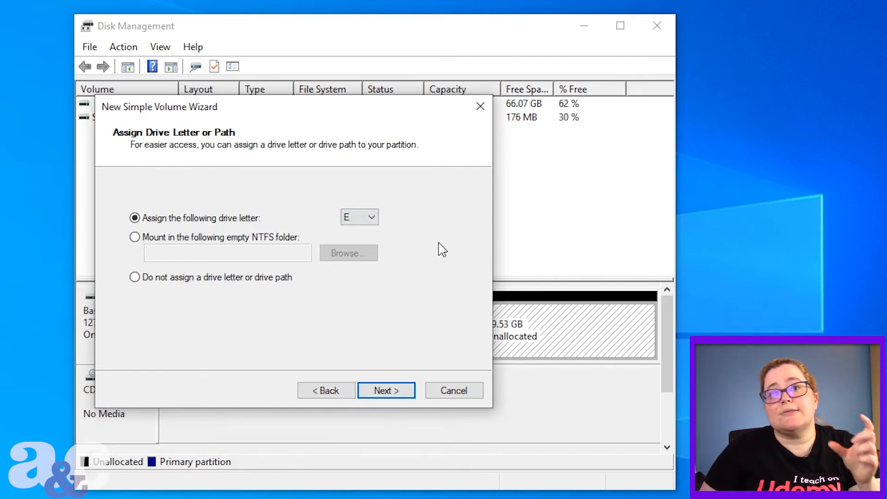
Step: Look through the available drive letters and assign the letter E to the new volume
{"action": "left_click", "coordinate": [372, 218]}
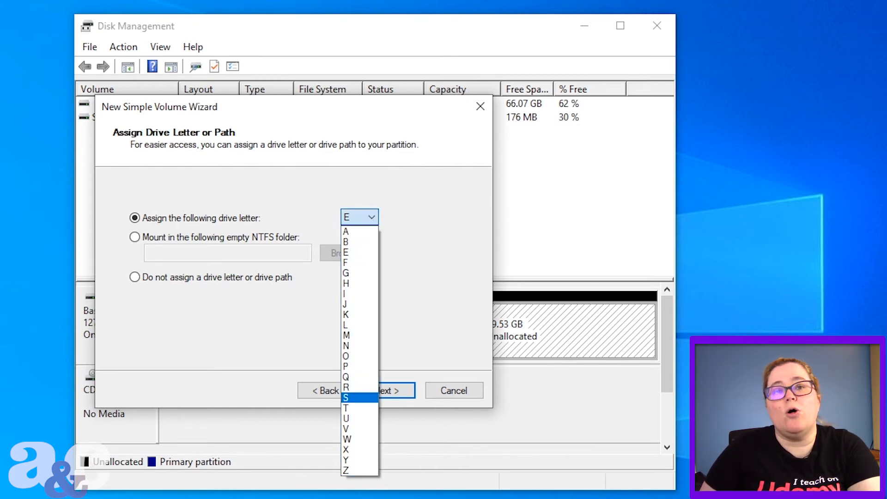
{"action": "left_click", "coordinate": [476, 245]}
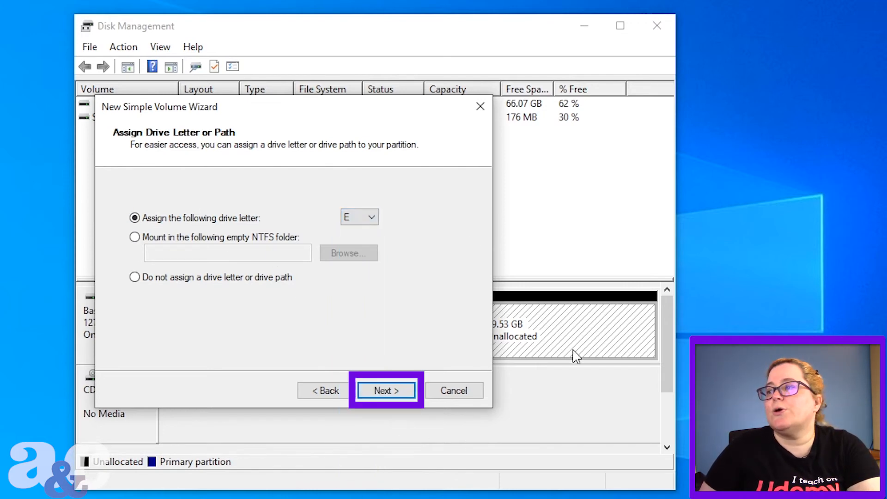
{"action": "left_click", "coordinate": [403, 396]}
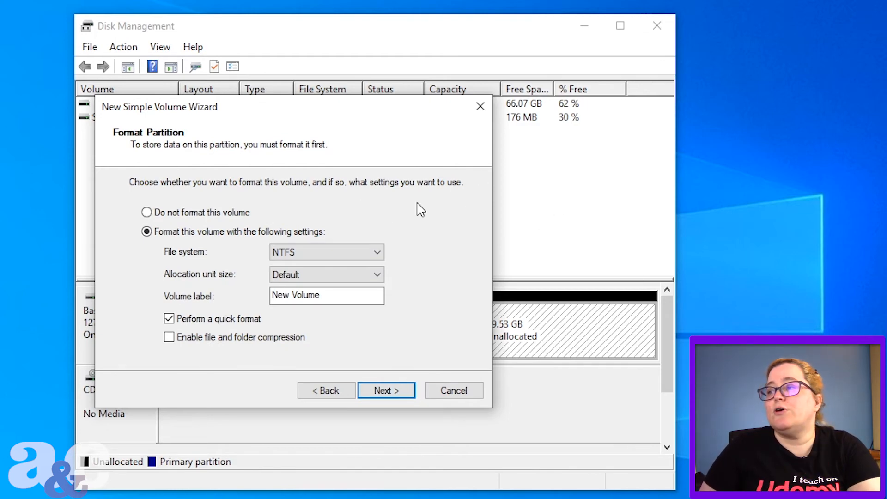
Step: Review the file system and allocation unit size options for formatting the new volume, keeping NTFS and Default
{"action": "left_click", "coordinate": [381, 259]}
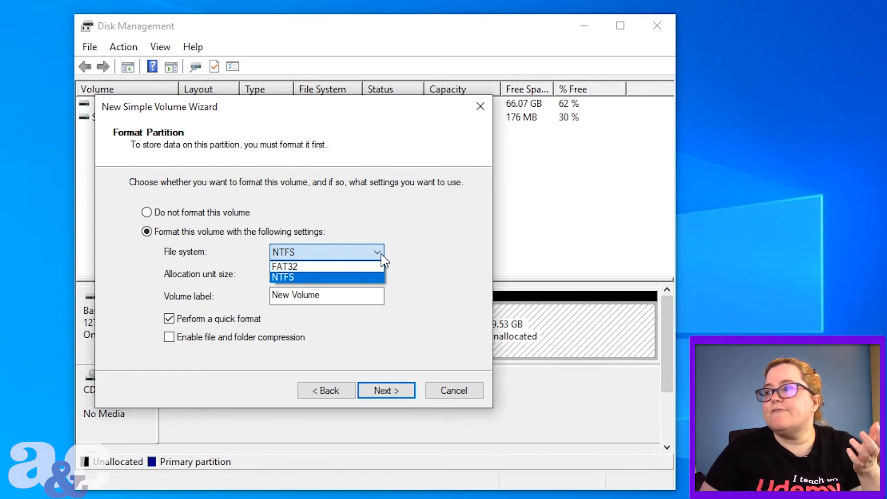
{"action": "left_click", "coordinate": [381, 255]}
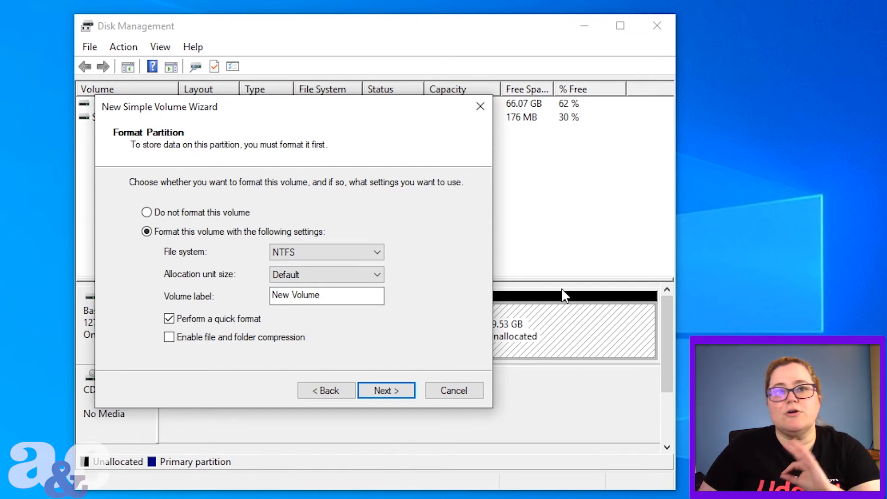
{"action": "left_click", "coordinate": [380, 278]}
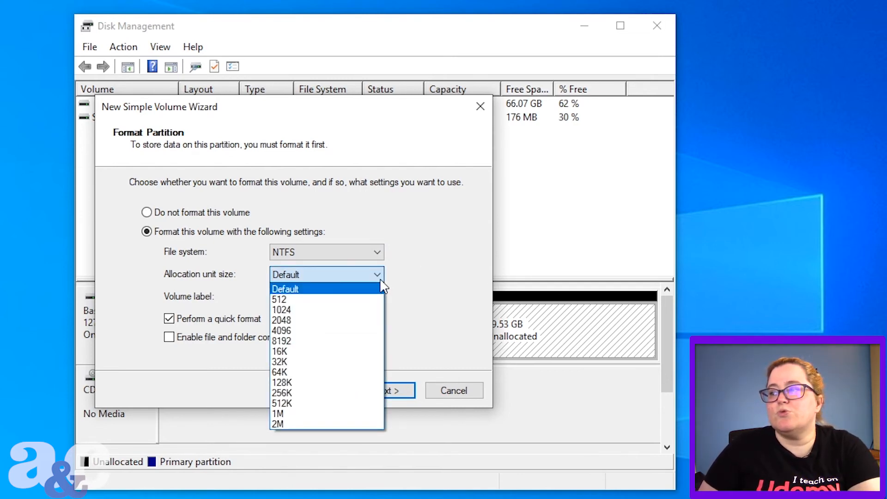
{"action": "left_click", "coordinate": [382, 282]}
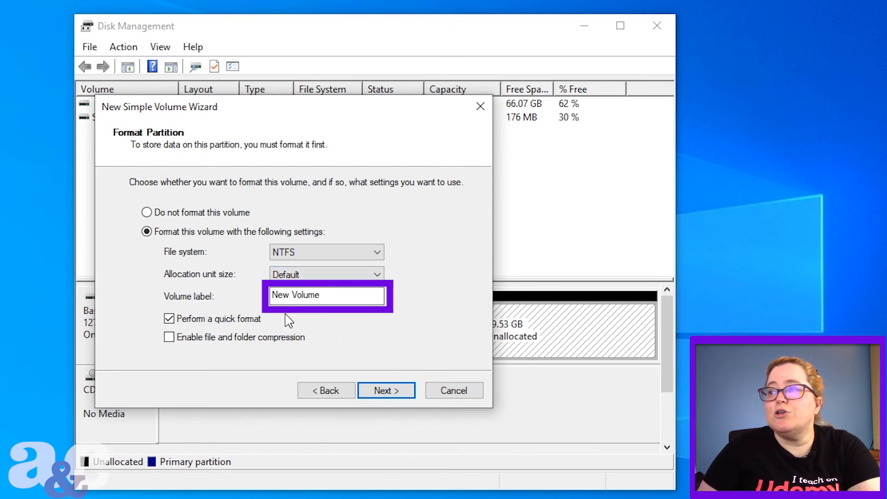
Step: Label the new volume My Documents, keep the quick format option, and finish creating the volume
{"action": "key", "text": "ctrl+a"}
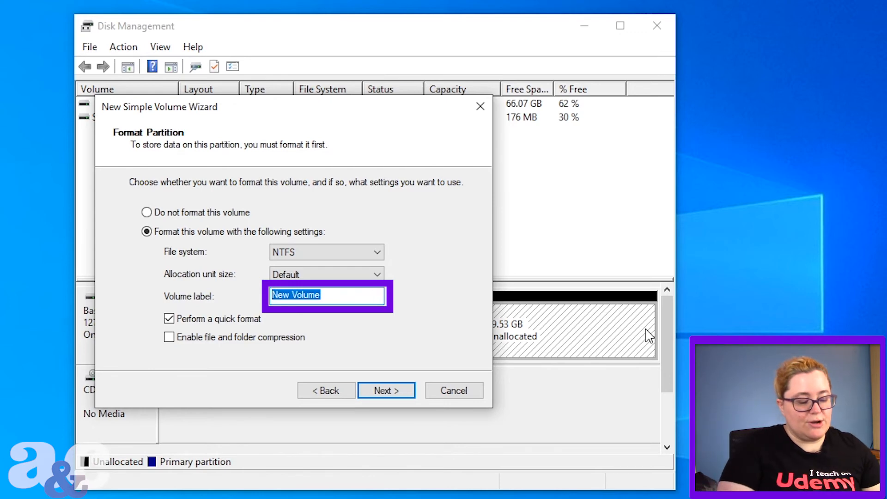
{"action": "type", "text": "My Documents"}
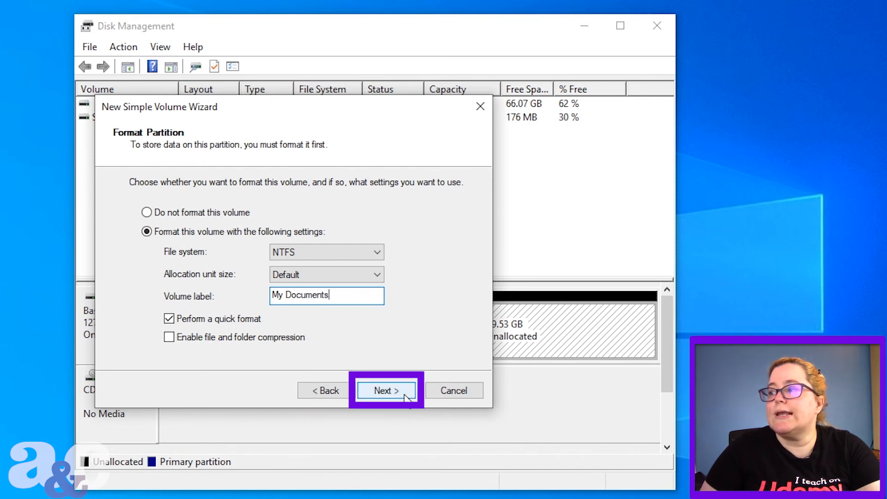
{"action": "left_click", "coordinate": [386, 391]}
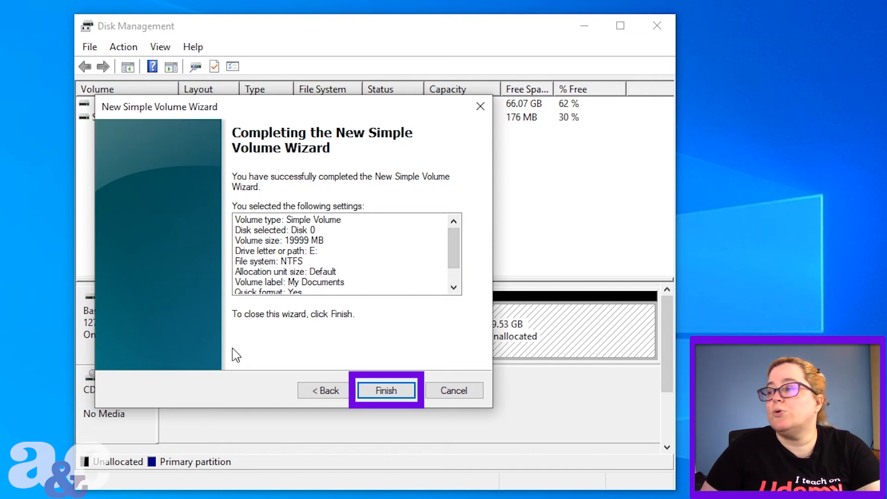
{"action": "left_click", "coordinate": [397, 391]}
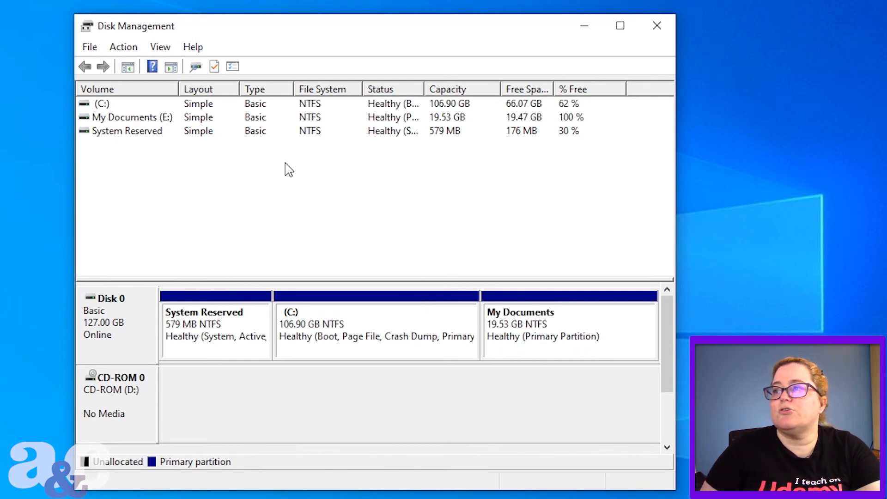
Step: Inspect the new My Documents (E:) volume in Disk Management and File Explorer, compare it with Local Disk (C:), and view its contents
{"action": "left_click", "coordinate": [124, 118]}
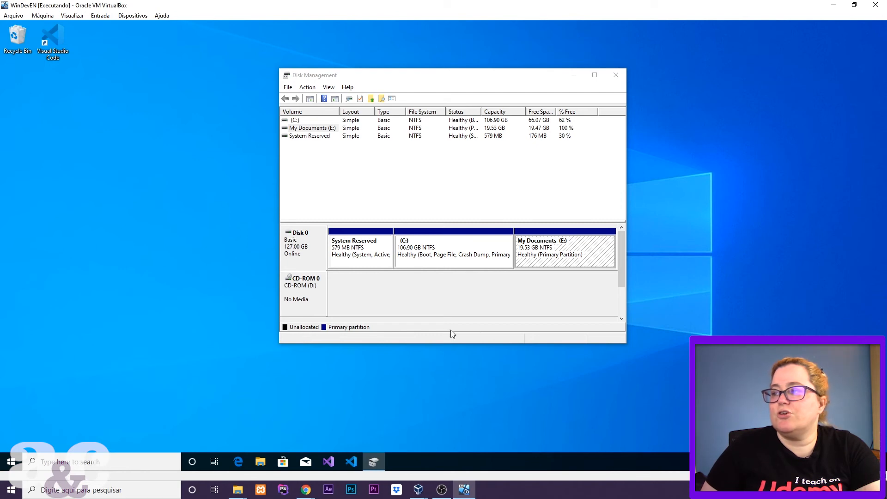
{"action": "key", "text": "super+e"}
{"action": "left_click", "coordinate": [218, 244]}
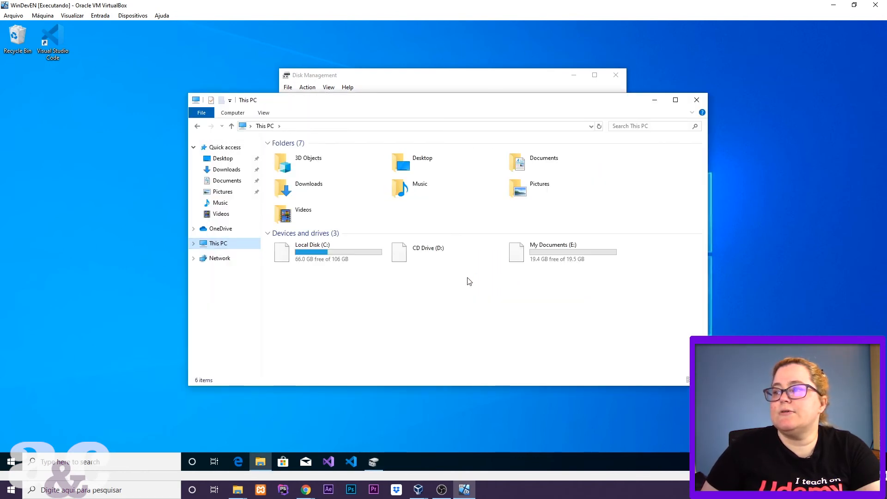
{"action": "left_click", "coordinate": [317, 261]}
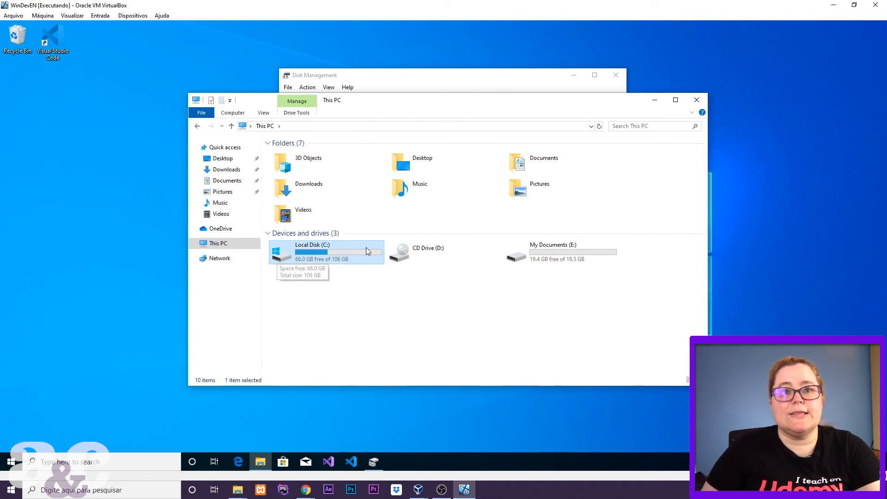
{"action": "left_click", "coordinate": [549, 251]}
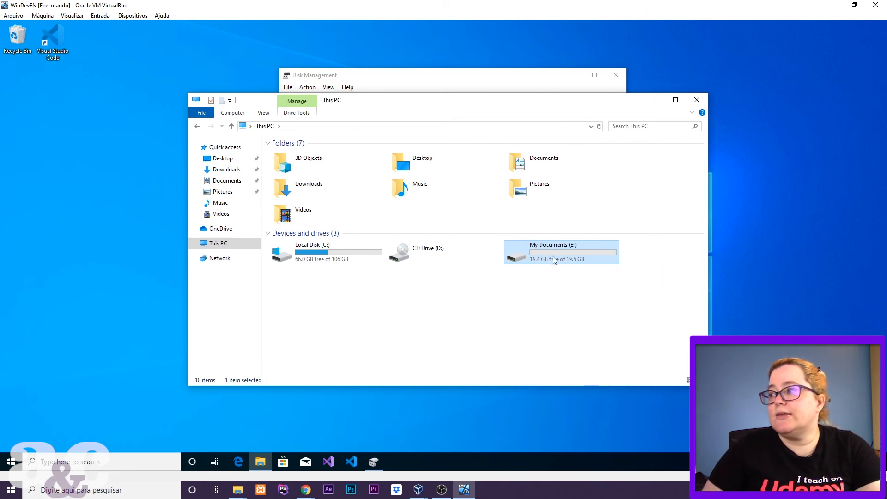
{"action": "double_click", "coordinate": [593, 259]}
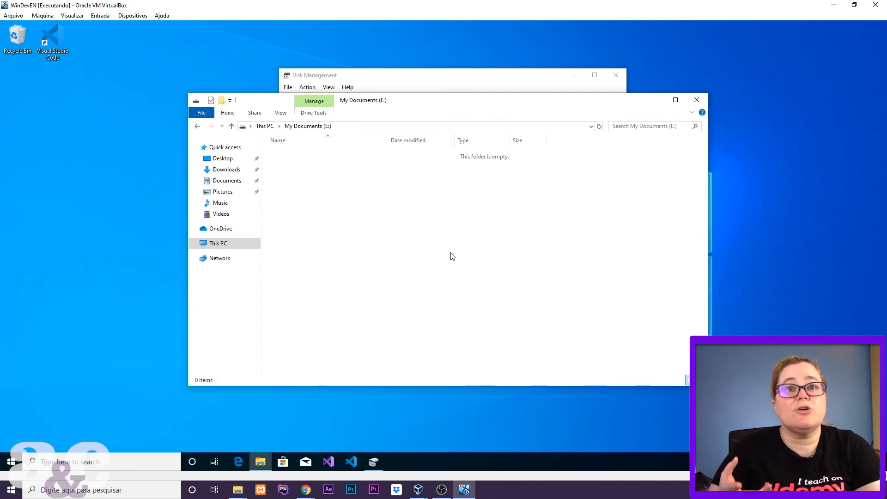
{"action": "left_click", "coordinate": [268, 128]}
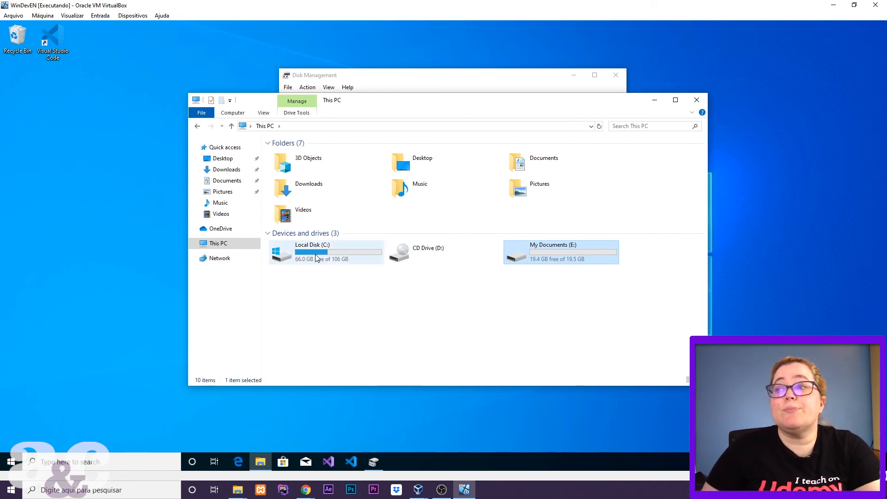
Step: Copy the Visual Studio Code shortcut from the desktop into the My Documents (E:) drive
{"action": "left_click_drag", "start_coordinate": [343, 106], "coordinate": [463, 57]}
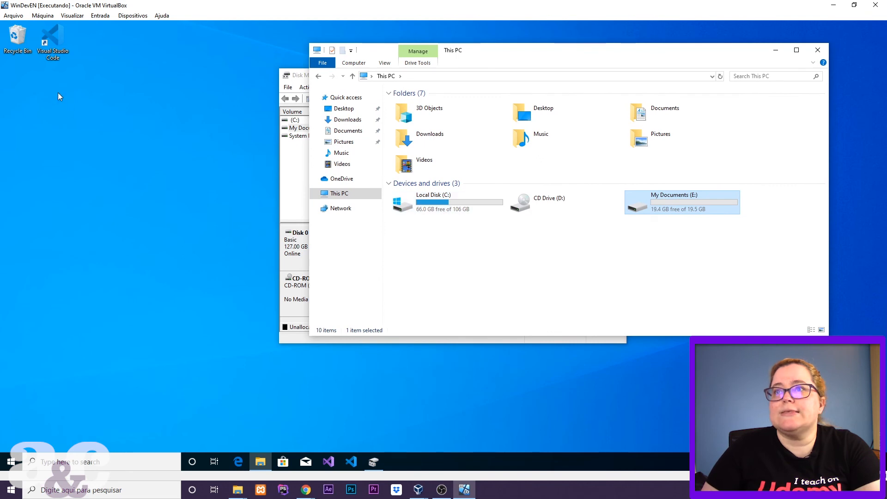
{"action": "double_click", "coordinate": [689, 211]}
{"action": "left_click", "coordinate": [53, 43]}
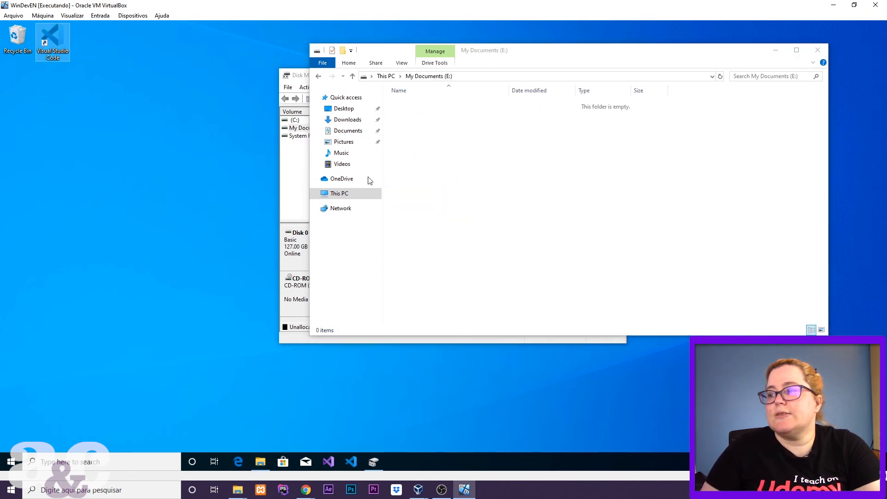
{"action": "left_click_drag", "start_coordinate": [389, 54], "coordinate": [299, 55]}
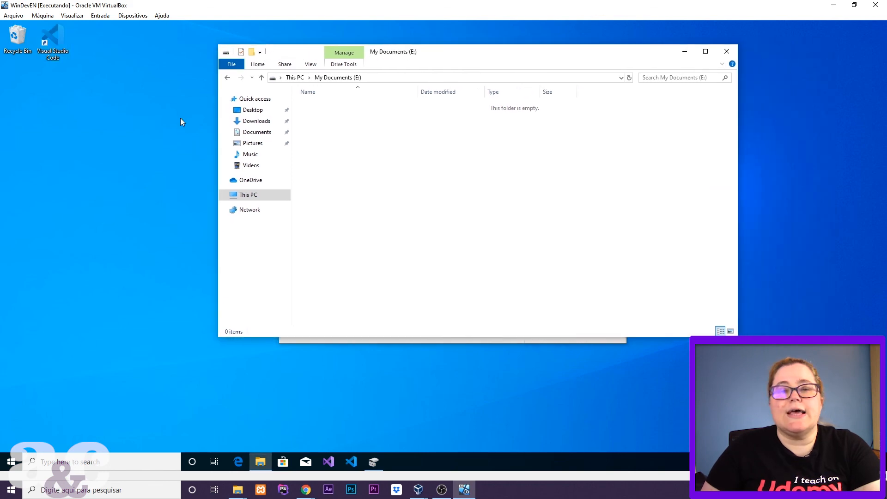
{"action": "left_click_drag", "start_coordinate": [66, 45], "coordinate": [425, 156]}
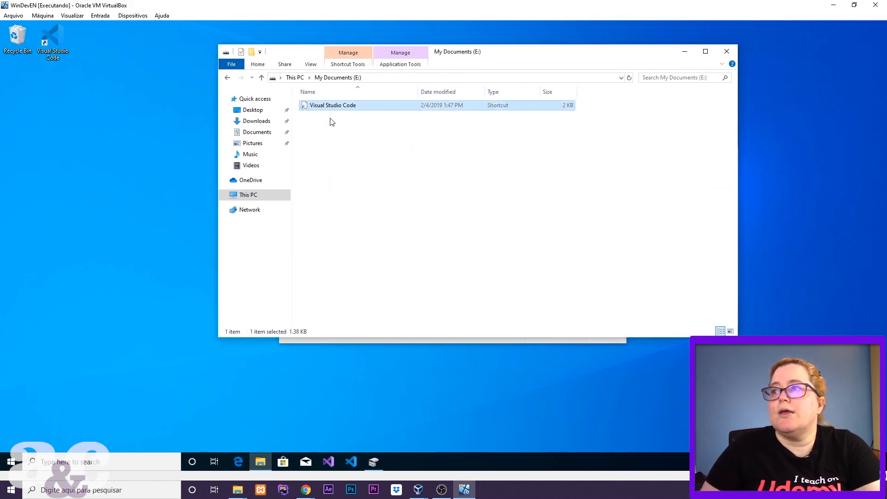
Step: Check the original Visual Studio Code shortcut on the desktop and review Local Disk (C:) in This PC
{"action": "left_click", "coordinate": [51, 38]}
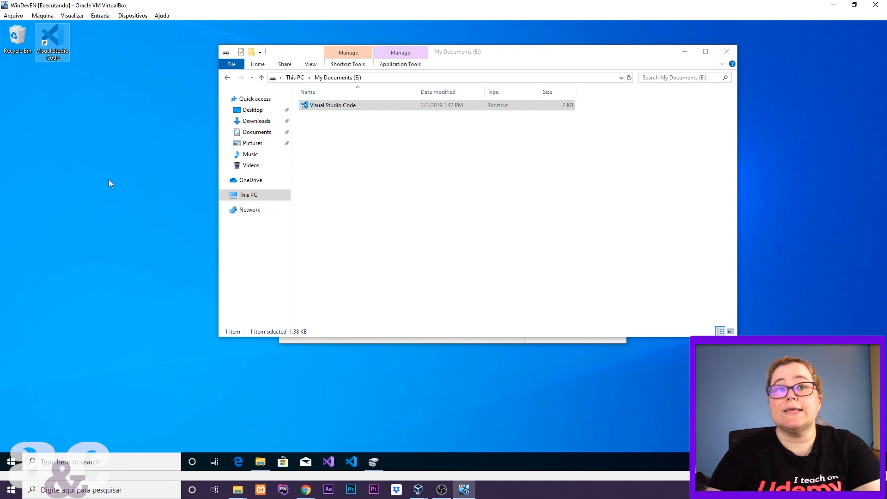
{"action": "left_click", "coordinate": [293, 78]}
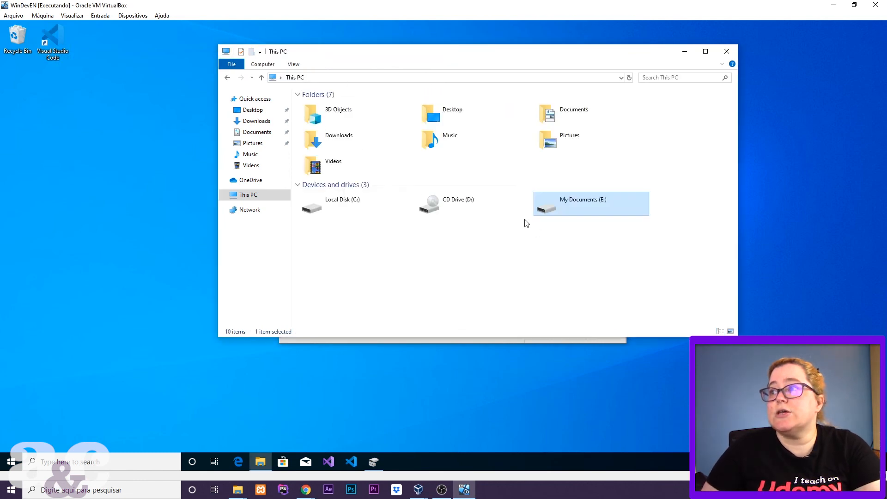
{"action": "left_click", "coordinate": [345, 203]}
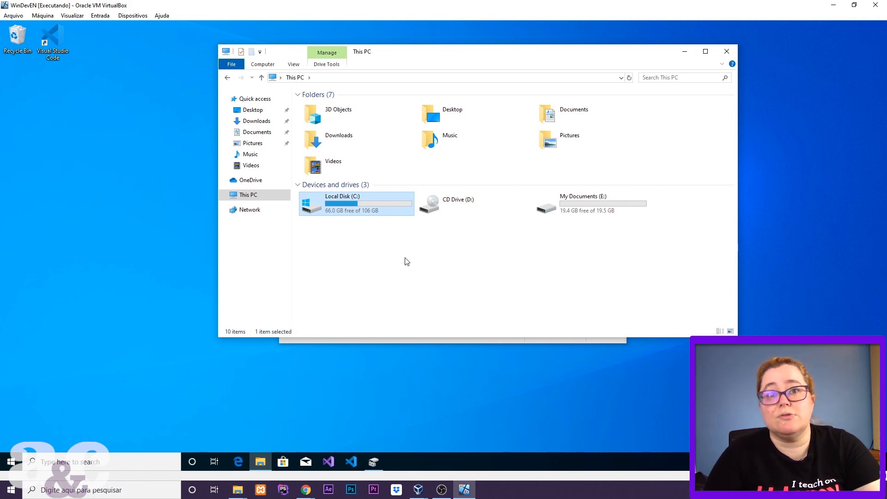